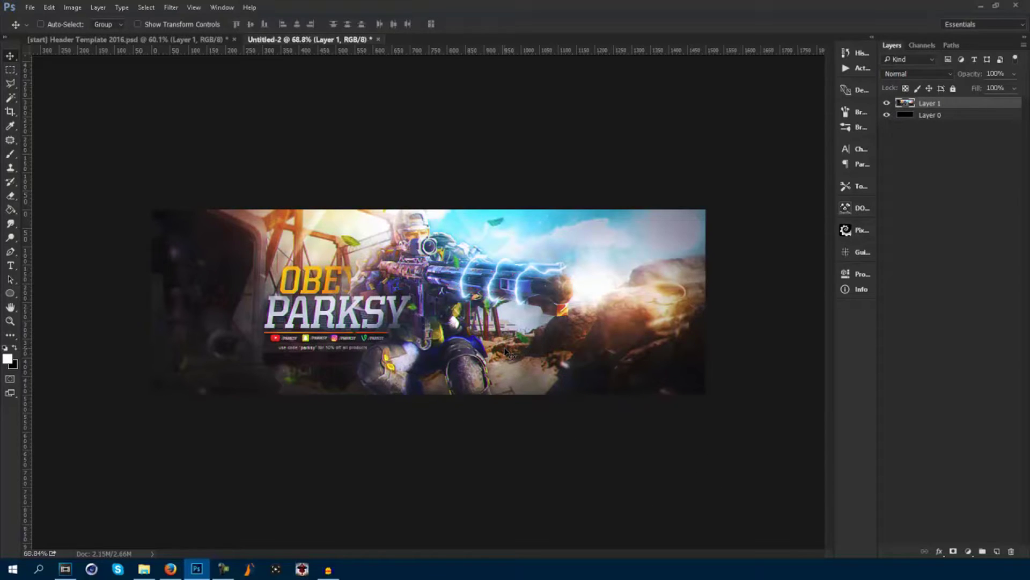
Look at the posted header tweet in Firefox, then compare the header template and Untitled-2 documents in Photoshop.
left_click(170, 568)
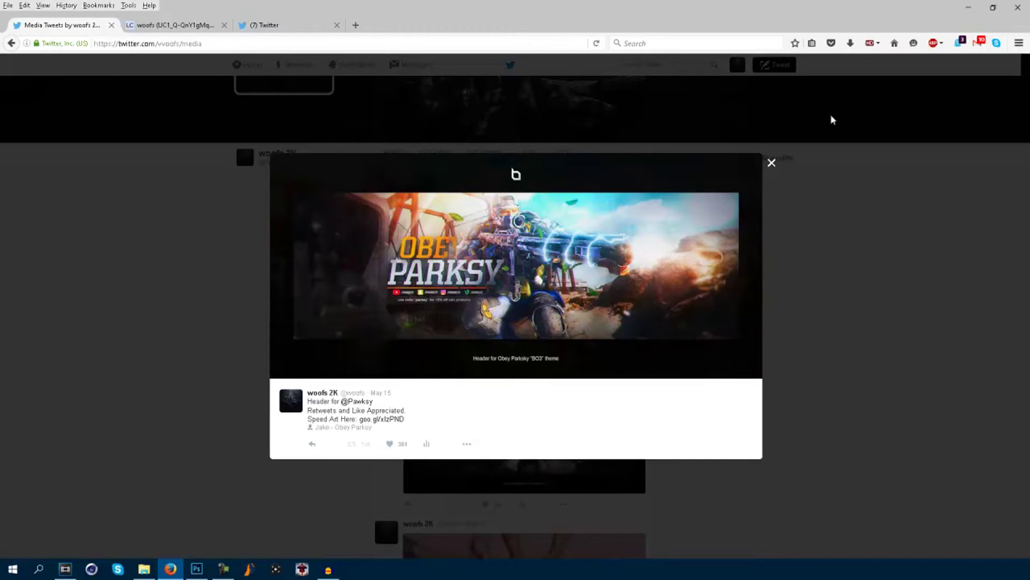
left_click(971, 8)
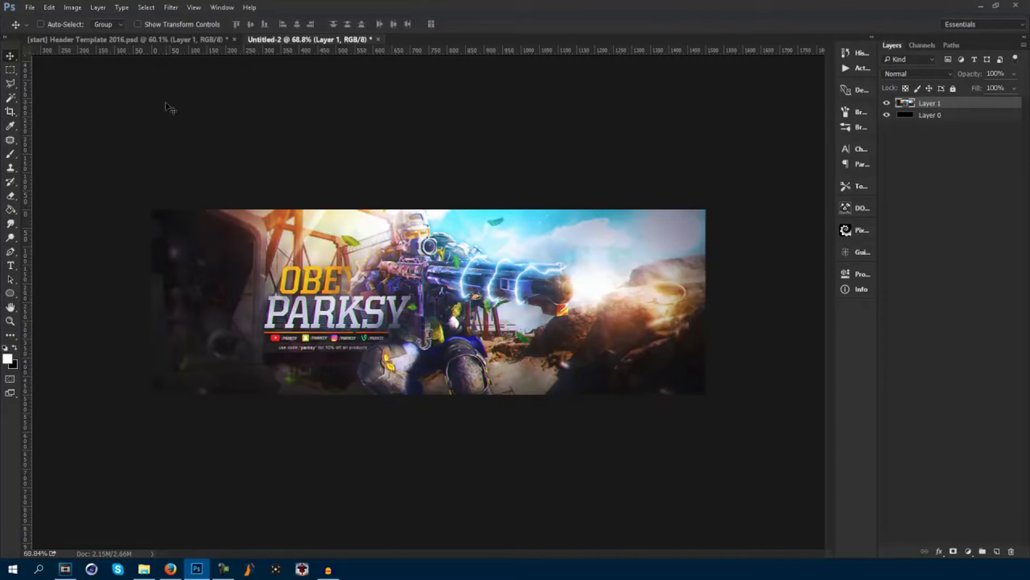
left_click(100, 43)
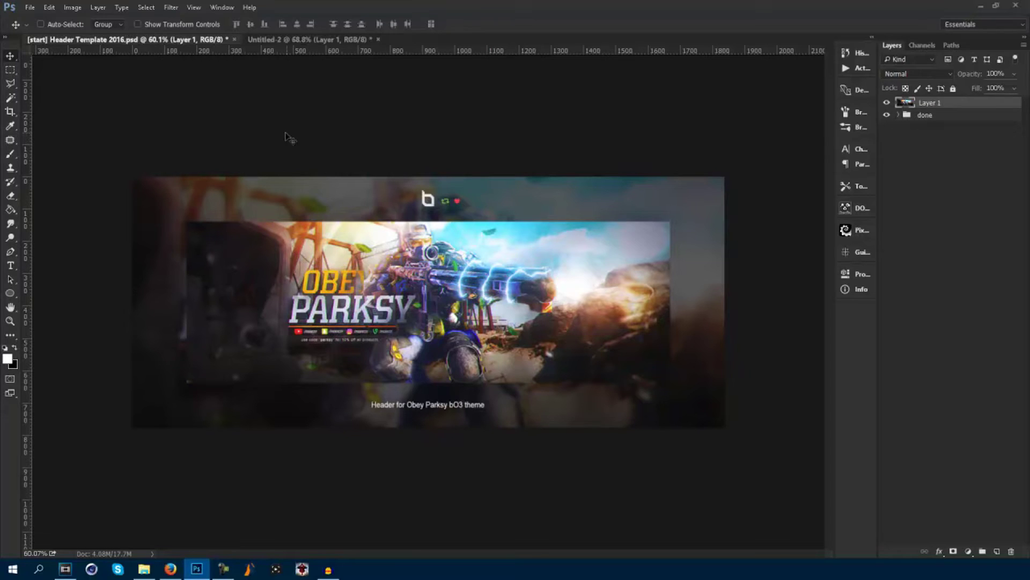
left_click(289, 39)
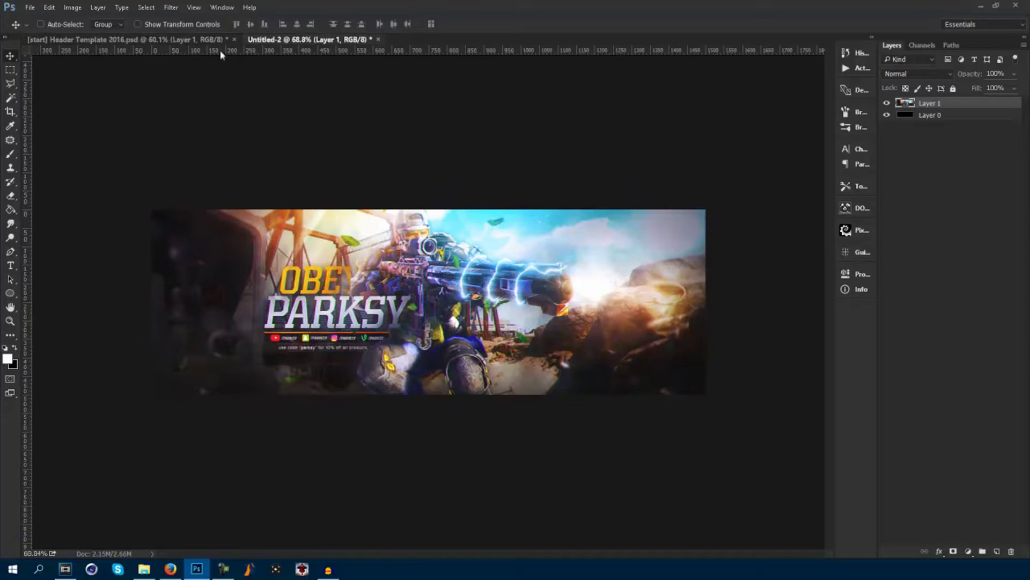
left_click(145, 45)
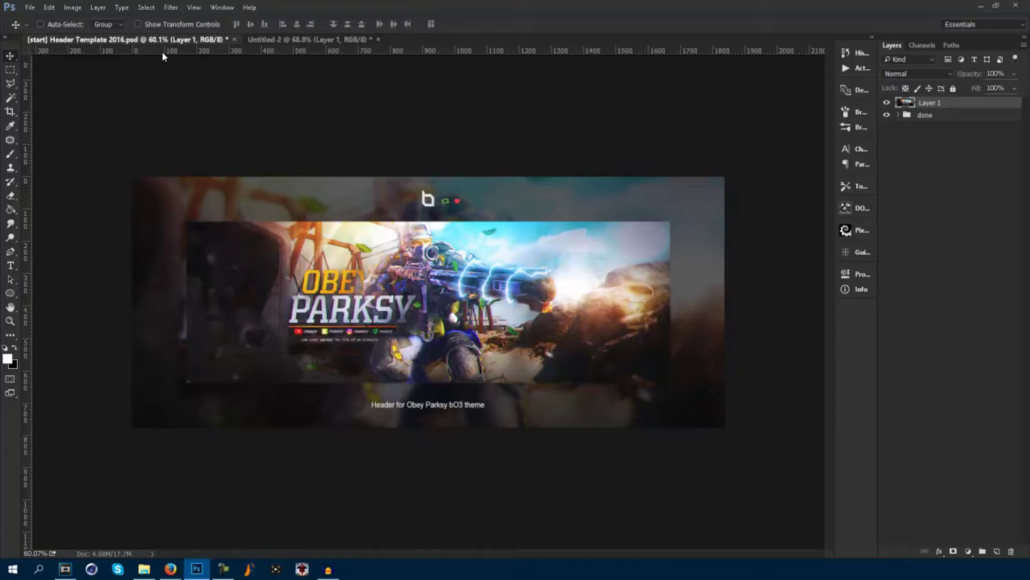
left_click(299, 40)
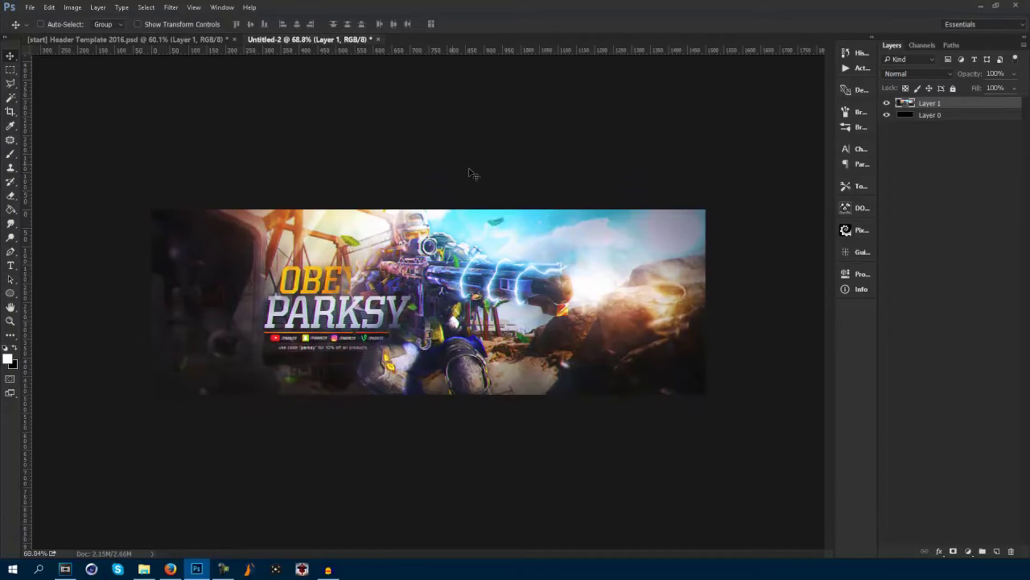
mouse_move(425, 299)
left_mouse_down()
mouse_move(469, 299)
mouse_move(406, 299)
left_mouse_up()
scroll(378, 298, "up", 2)
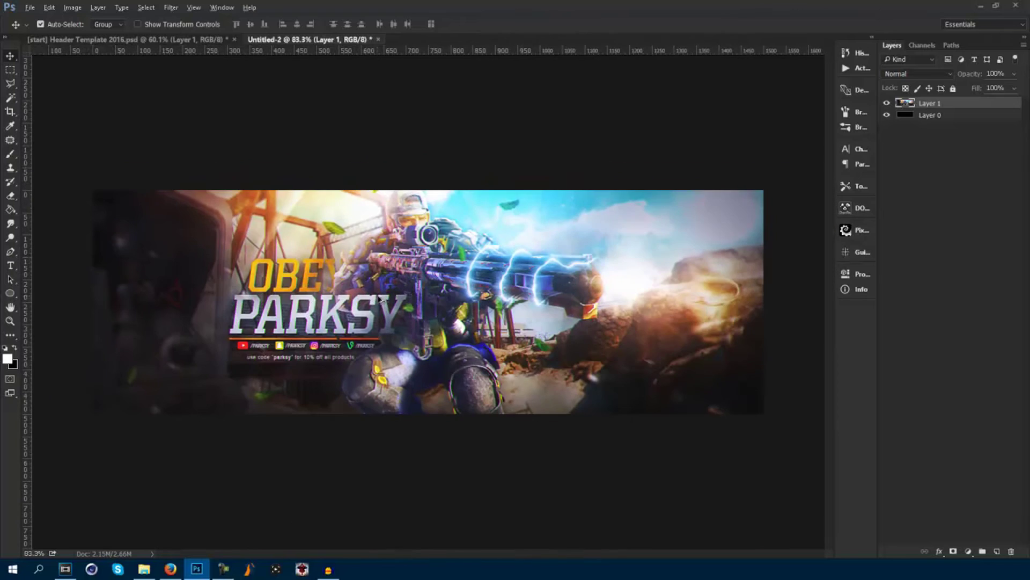
Create a new document from the Header template preset.
left_click(30, 11)
left_click(35, 20)
left_click(395, 122)
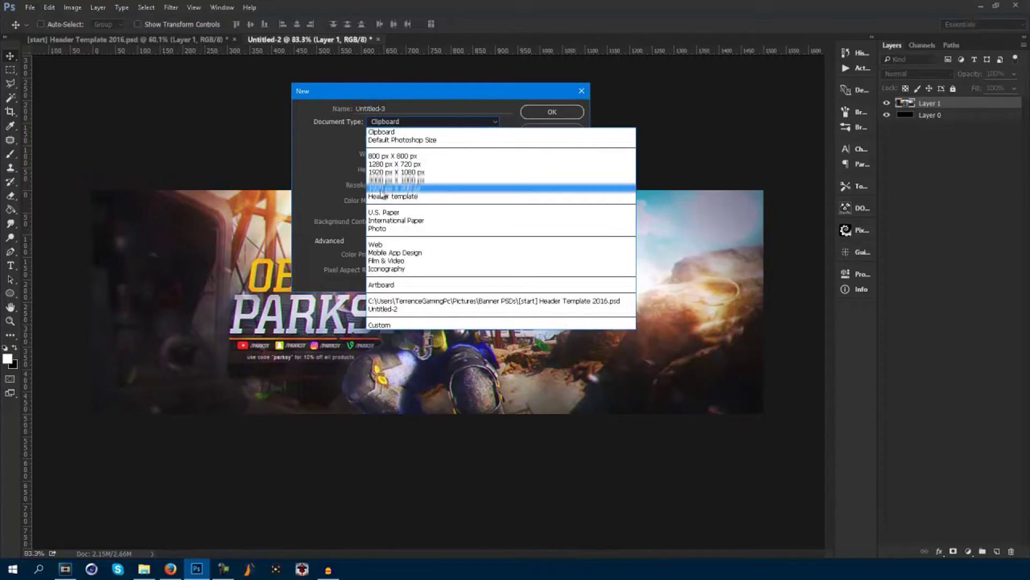
left_click(410, 186)
key("Tab")
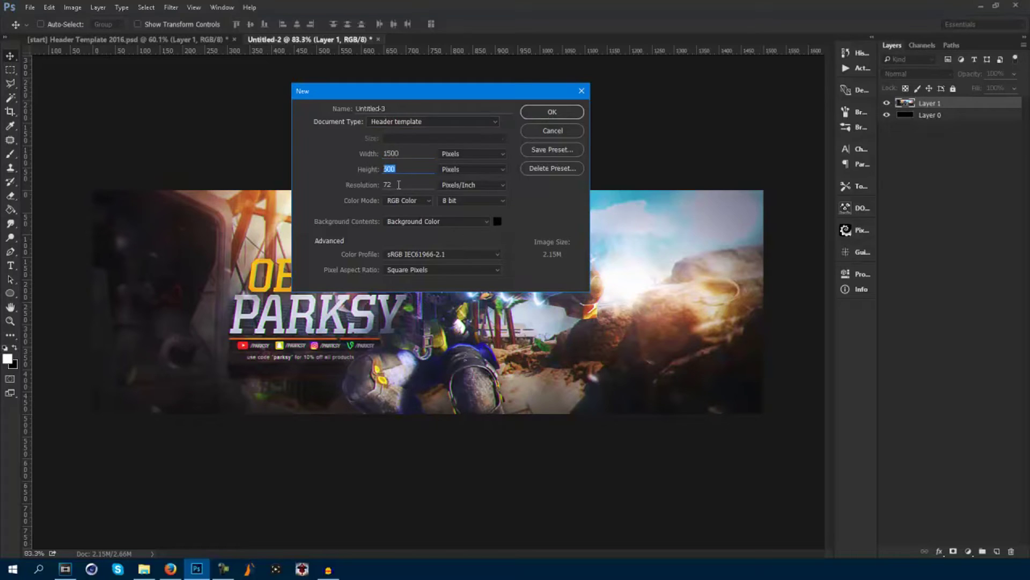
key("Tab")
left_click(550, 112)
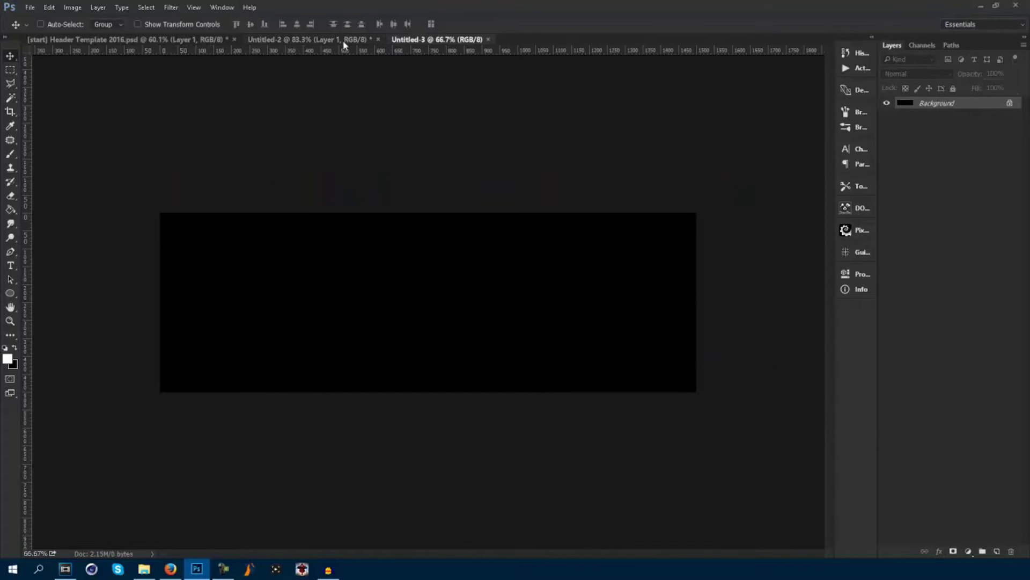
Copy the header artwork from Untitled-2 into the new document and close Untitled-2 without saving.
left_click(345, 41)
left_click_drag(555, 241, 378, 239)
left_click(377, 39)
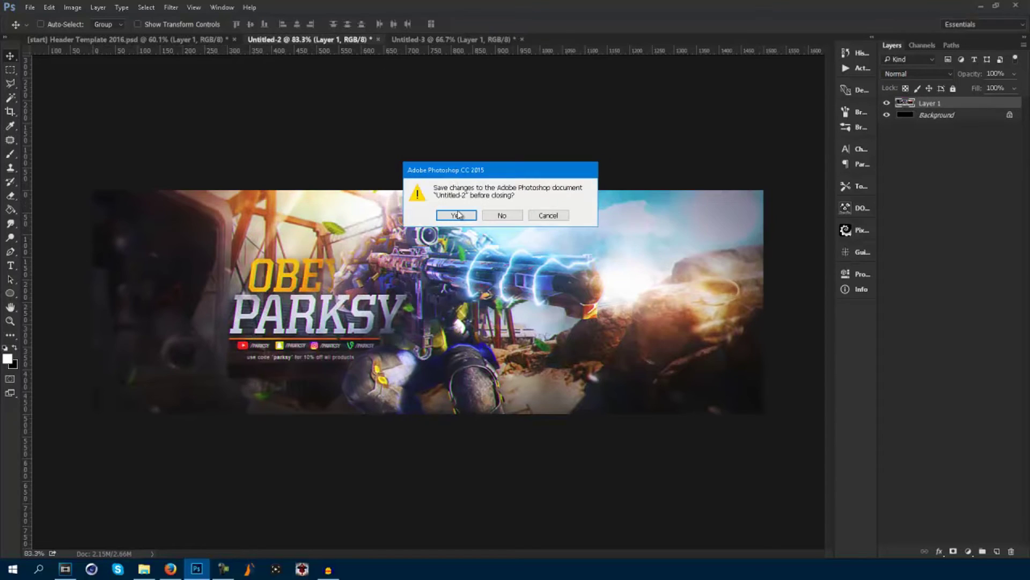
left_click(506, 214)
left_click_drag(253, 214, 272, 288)
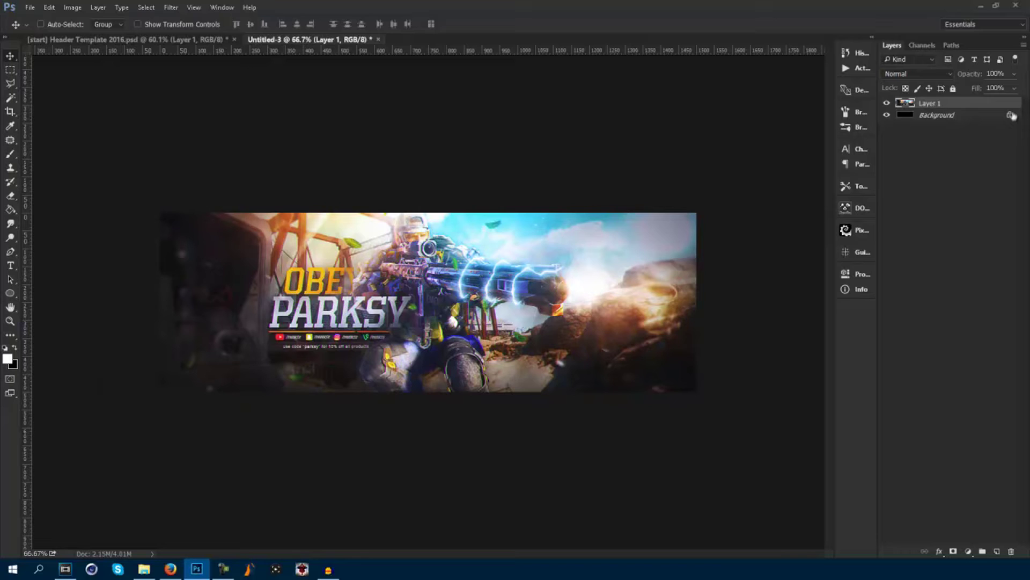
Unlock the new document's Background layer and try copying its header artwork into the header template document.
left_click(1011, 114)
left_click(966, 106)
left_click_drag(426, 272, 330, 262)
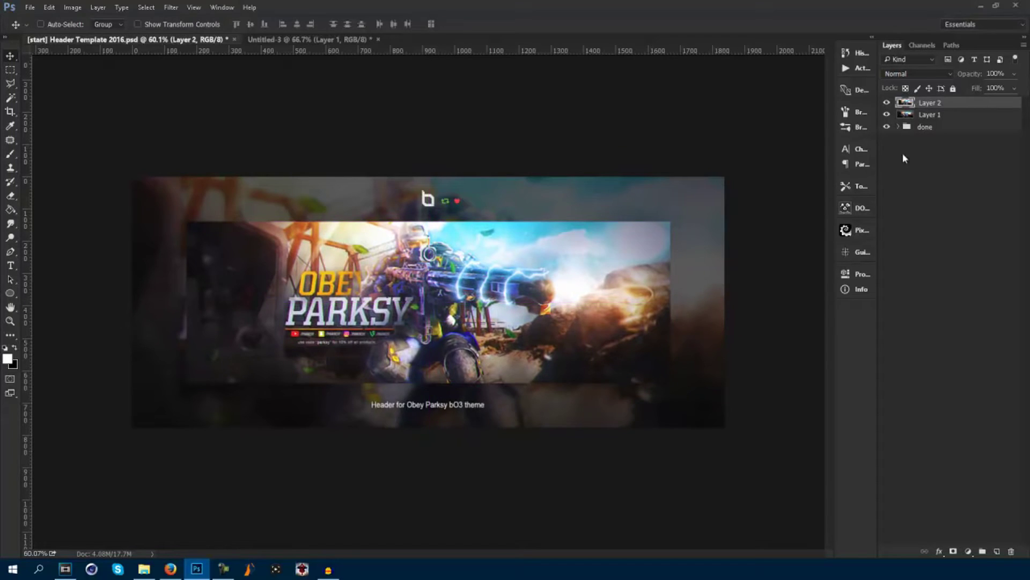
key("Delete")
Hide Layer 1 and merge a duplicate of the done group into a single layer.
left_click(886, 102)
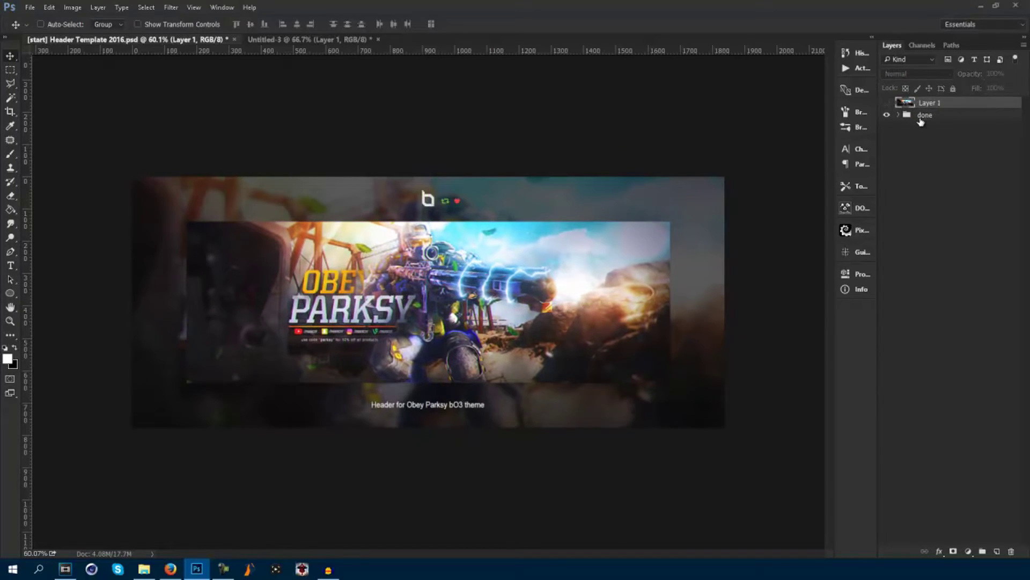
left_click(920, 119)
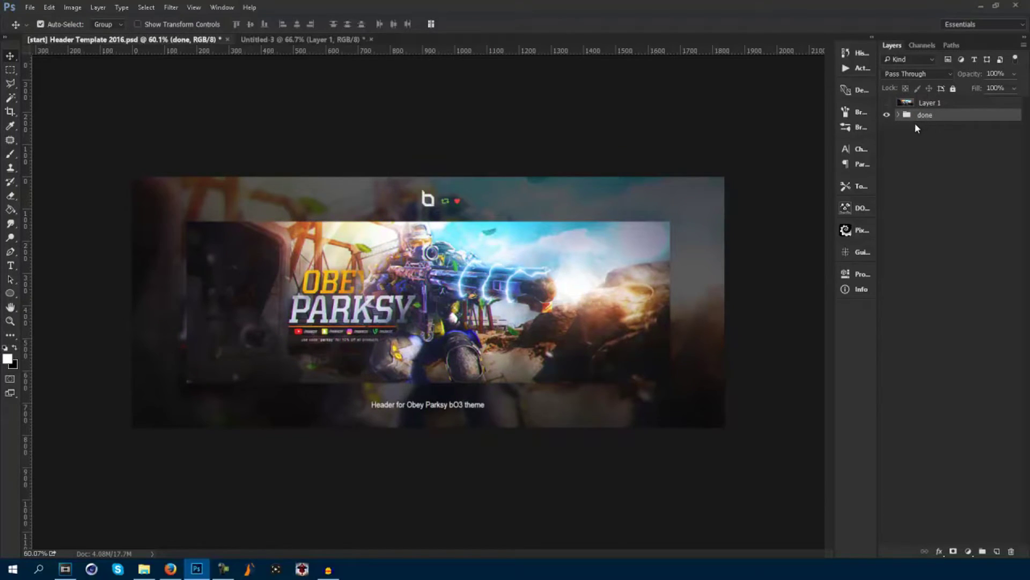
key("ctrl+j")
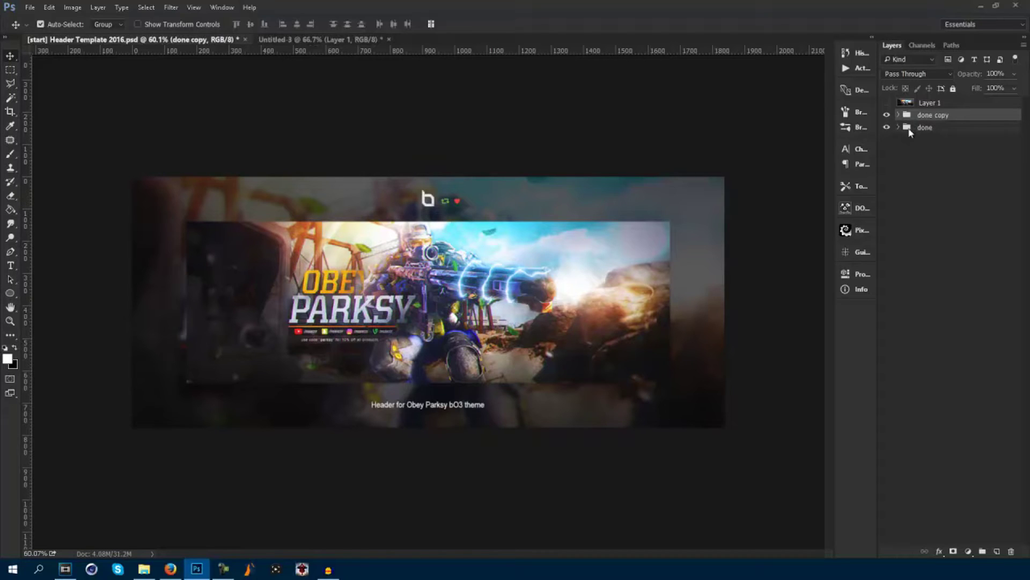
key("ctrl+e")
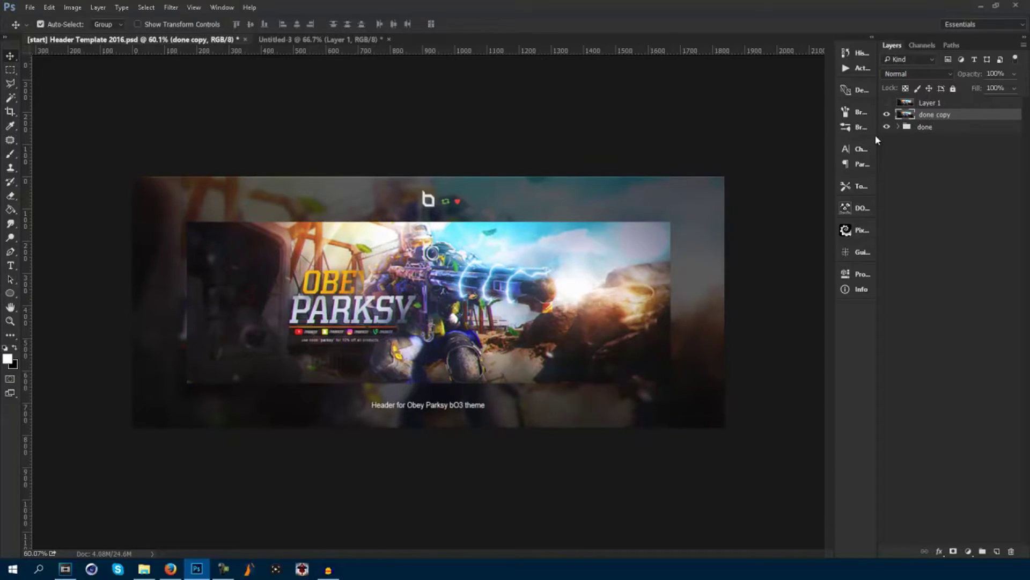
Select the entire canvas and copy that area of the merged layer onto a new layer.
key("ctrl+a")
key("ctrl+0")
scroll(354, 88, "down", 5)
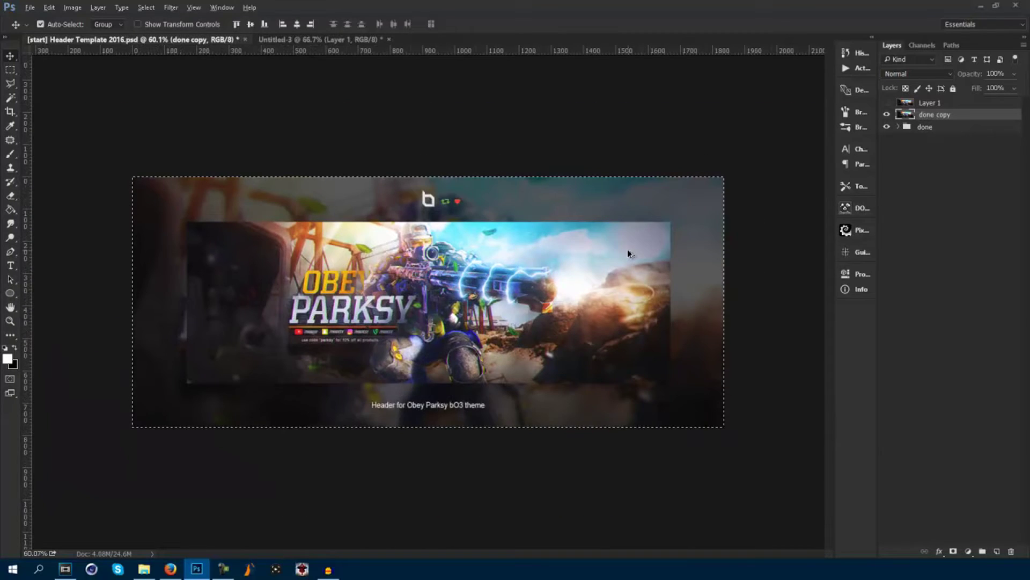
key("ctrl+j")
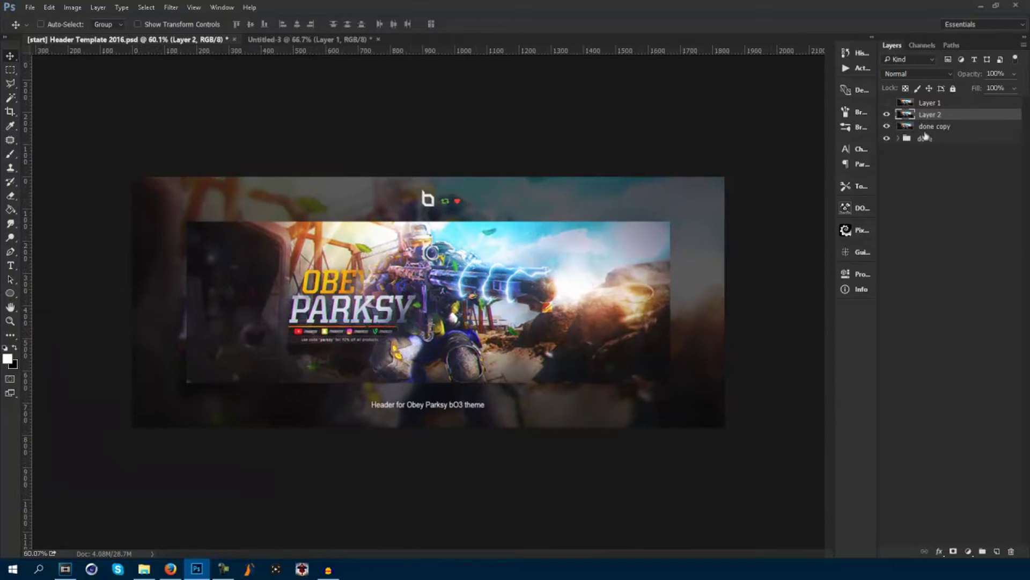
Delete the done copy layer and the hidden Layer 1.
key("alt+bracketleft")
key("Delete")
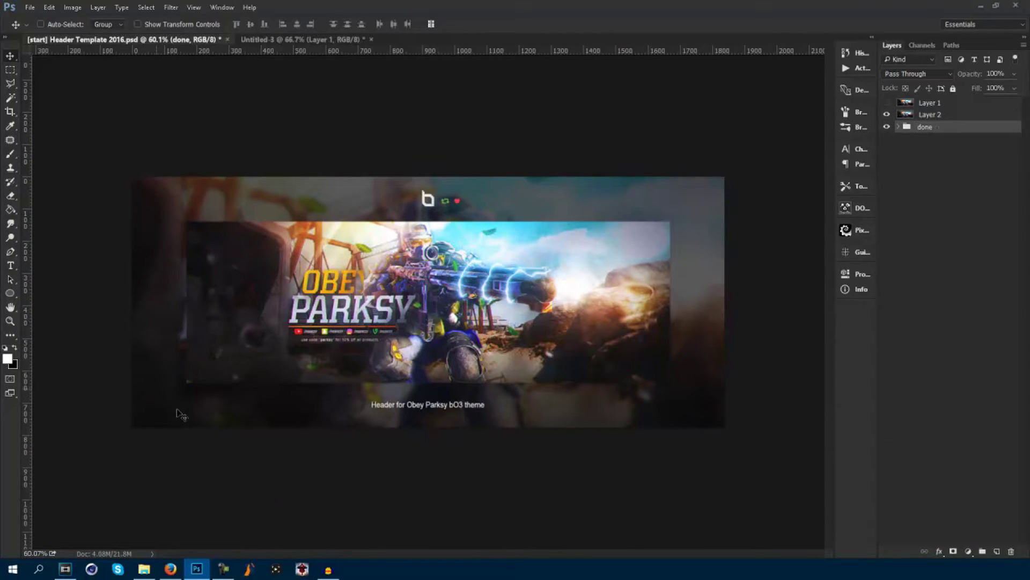
left_click(937, 103)
key("Delete")
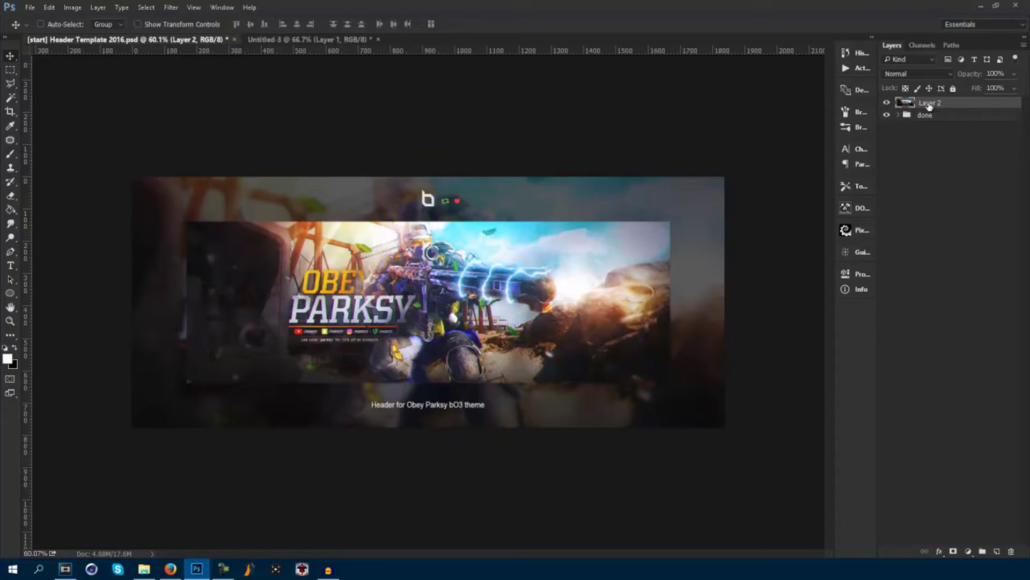
Hide the done group and set Layer 2's opacity to 99%.
key("ctrl+minus")
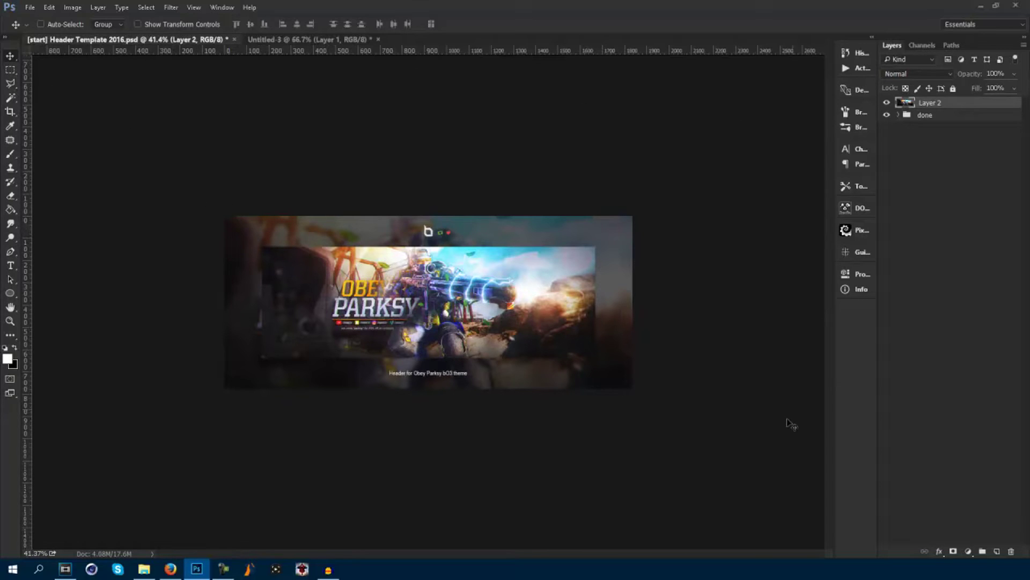
key("ctrl+plus")
key("ctrl+plus")
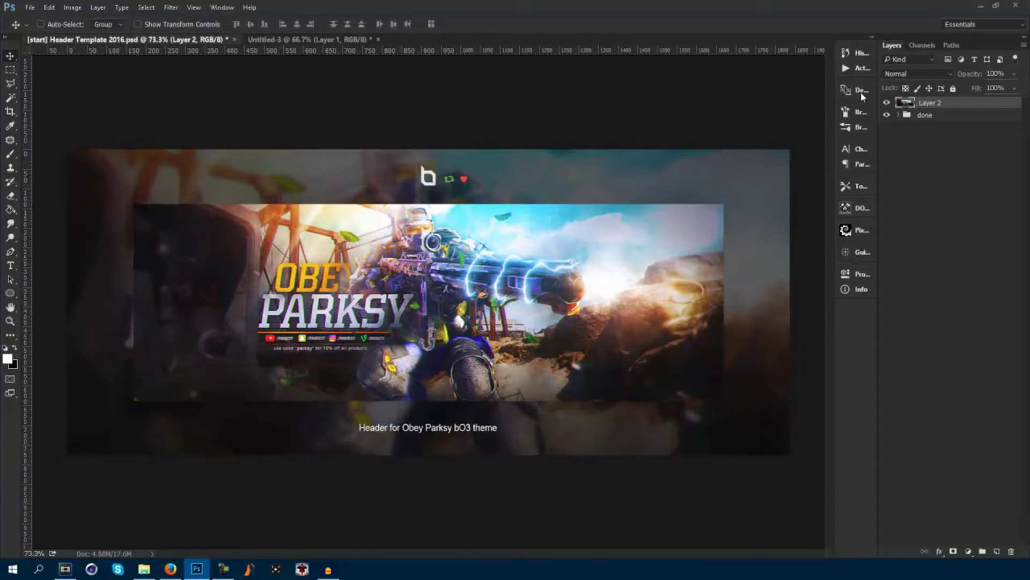
key("ctrl+minus")
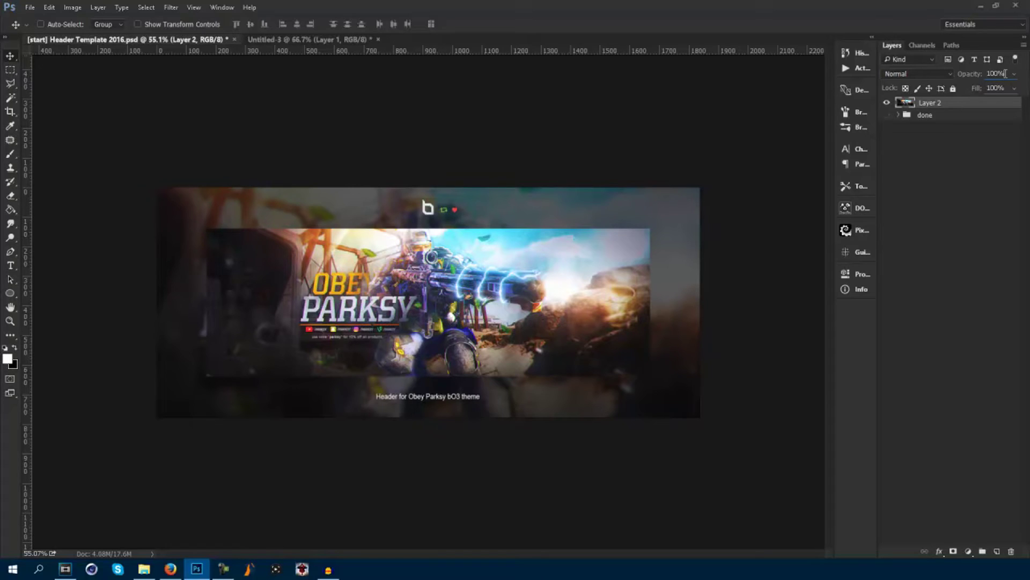
key("Down")
Select a thin full-width strip along the bottom edge of the canvas with the Rectangular Marquee tool.
left_click(10, 69)
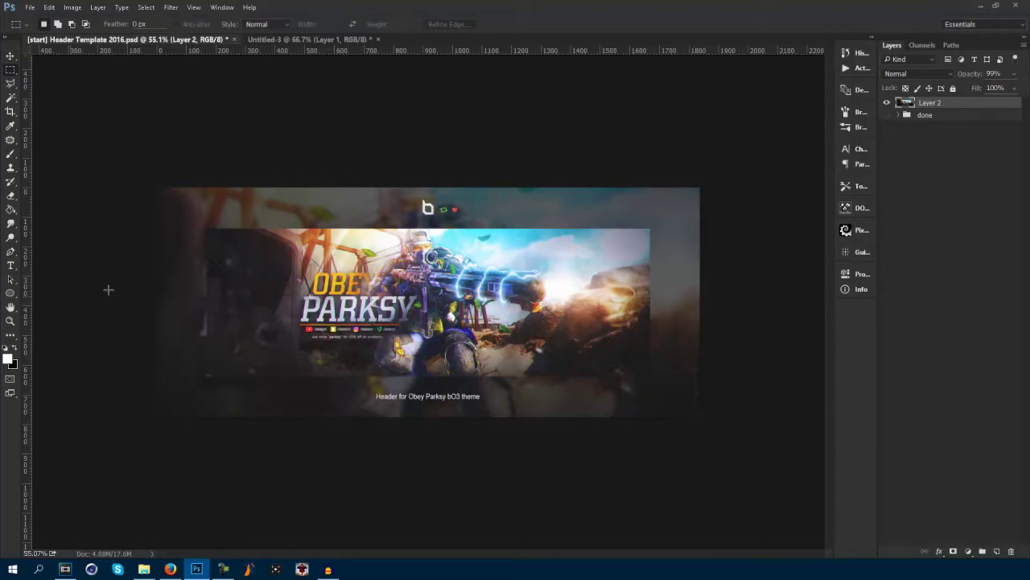
scroll(111, 453, "up", 3)
left_click_drag(60, 467, 697, 468)
scroll(410, 475, "up", 5)
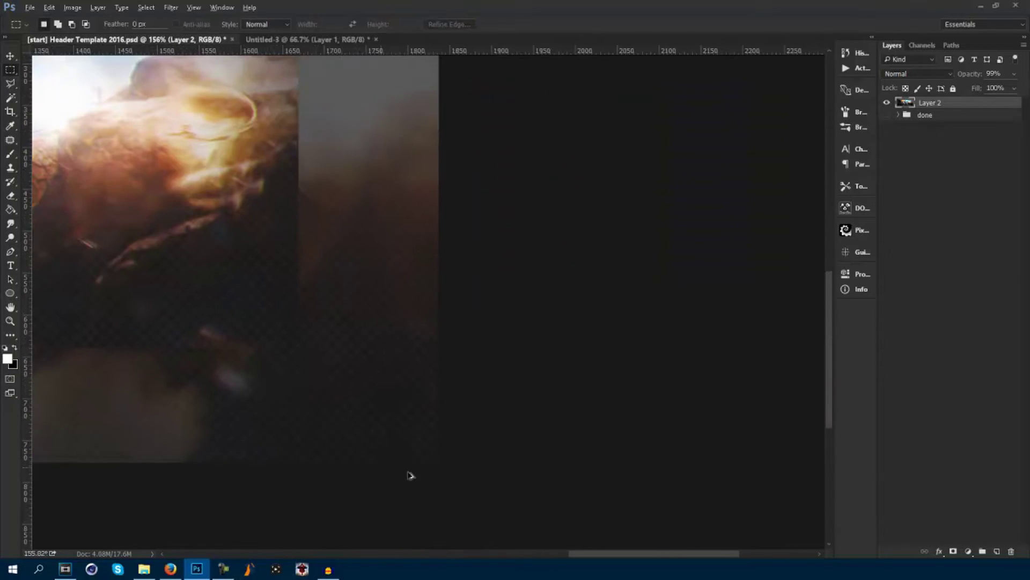
left_click_drag(445, 472, 338, 457)
scroll(727, 483, "up", 3)
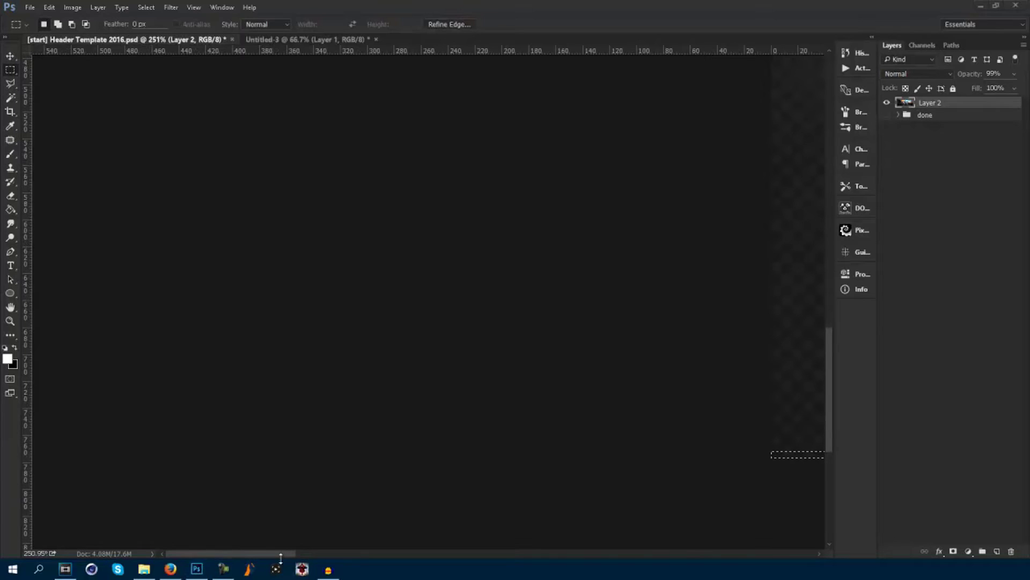
left_click_drag(282, 554, 373, 553)
scroll(382, 497, "up", 5)
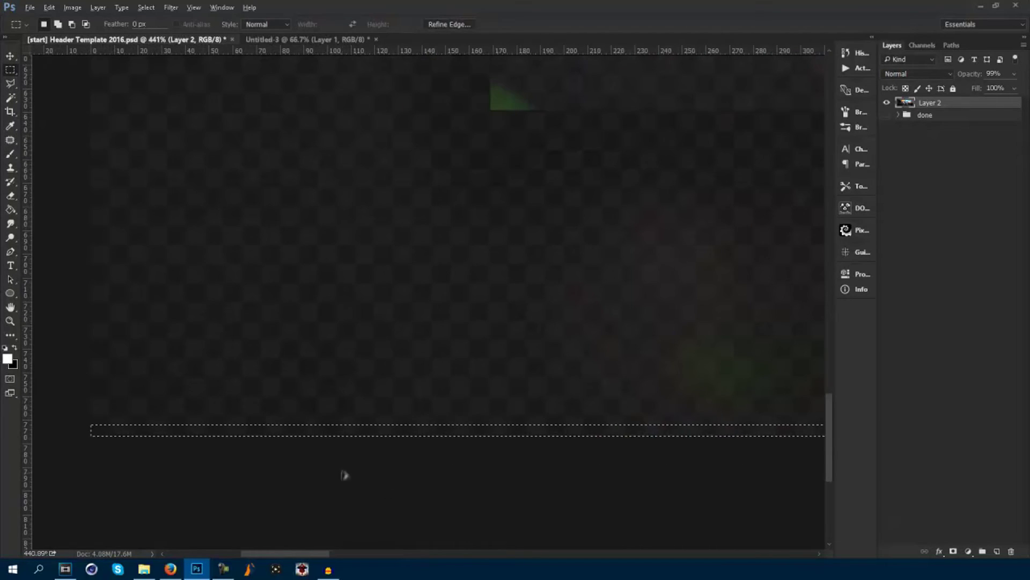
Transform the strip selection to 40% of its height against the canvas's bottom edge and apply it.
right_click(338, 437)
left_click(378, 370)
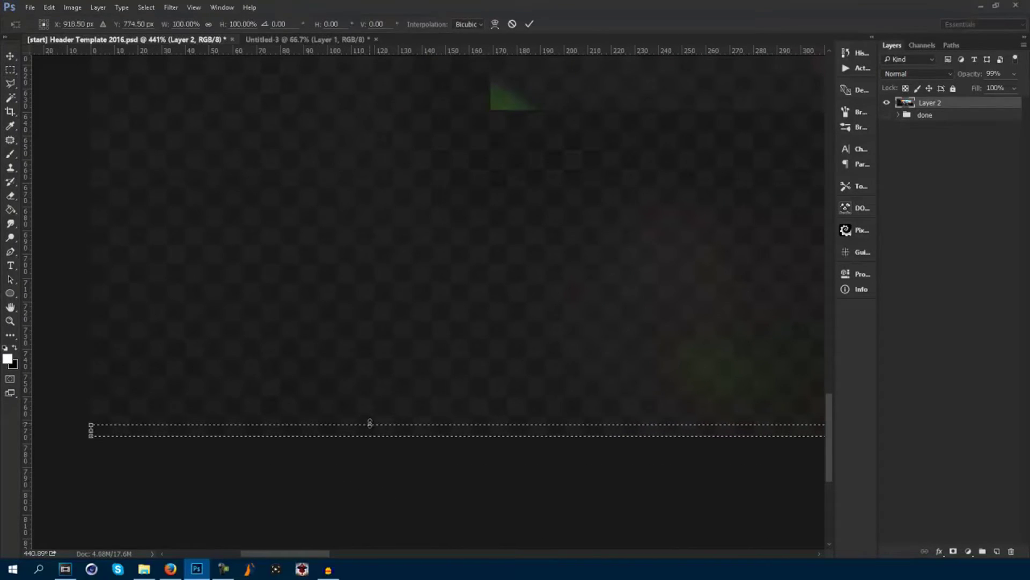
left_click_drag(369, 423, 368, 432)
left_click(10, 56)
left_click(468, 217)
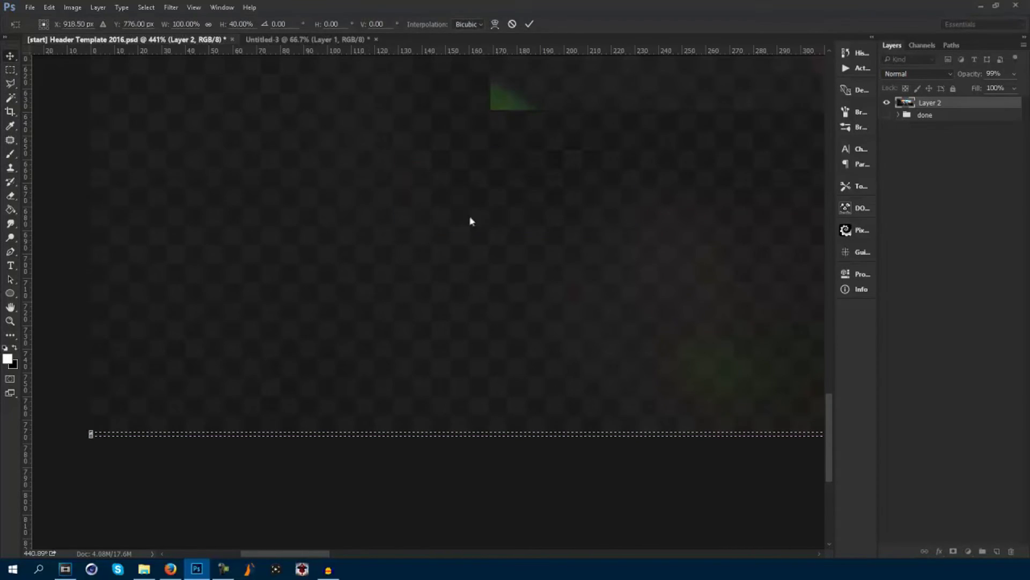
Clear the selected bottom strip of Layer 2 to transparency and deselect it.
scroll(459, 333, "down", 5)
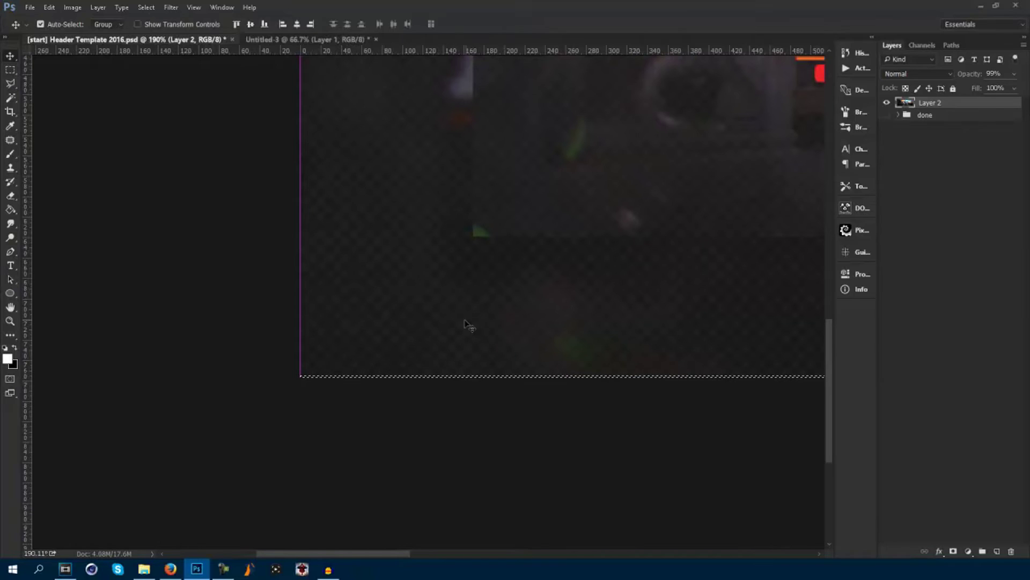
scroll(467, 341, "down", 3)
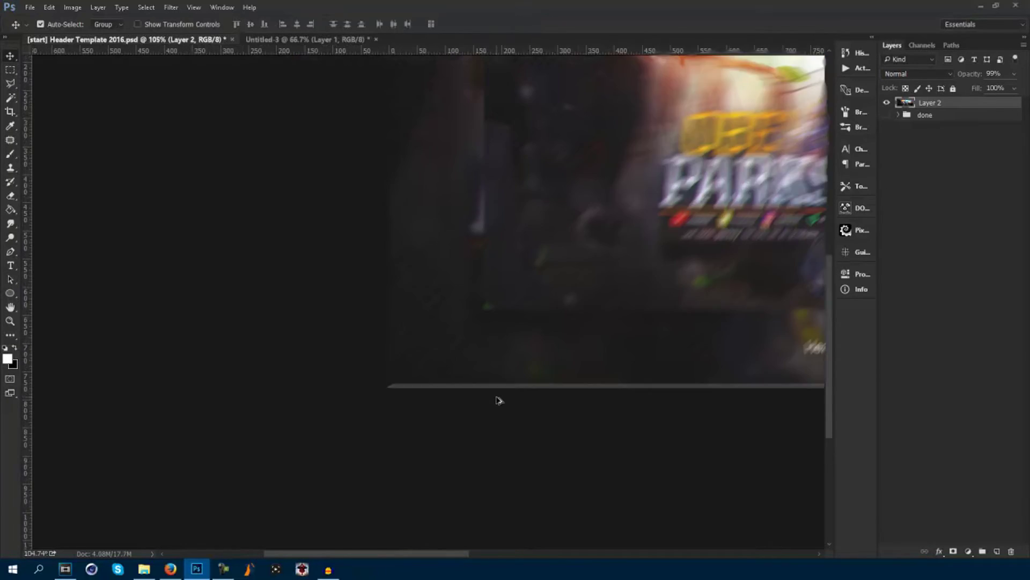
scroll(499, 400, "down", 3)
left_click(41, 24)
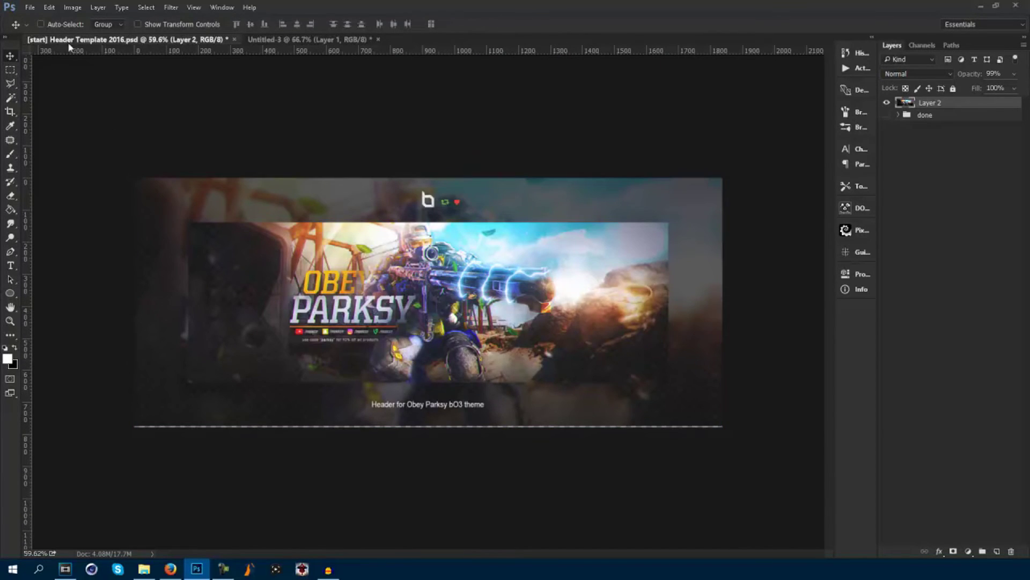
Open the Save for Web export settings for the flattened header image and reposition the dialog over the canvas.
left_click(29, 7)
mouse_move(43, 162)
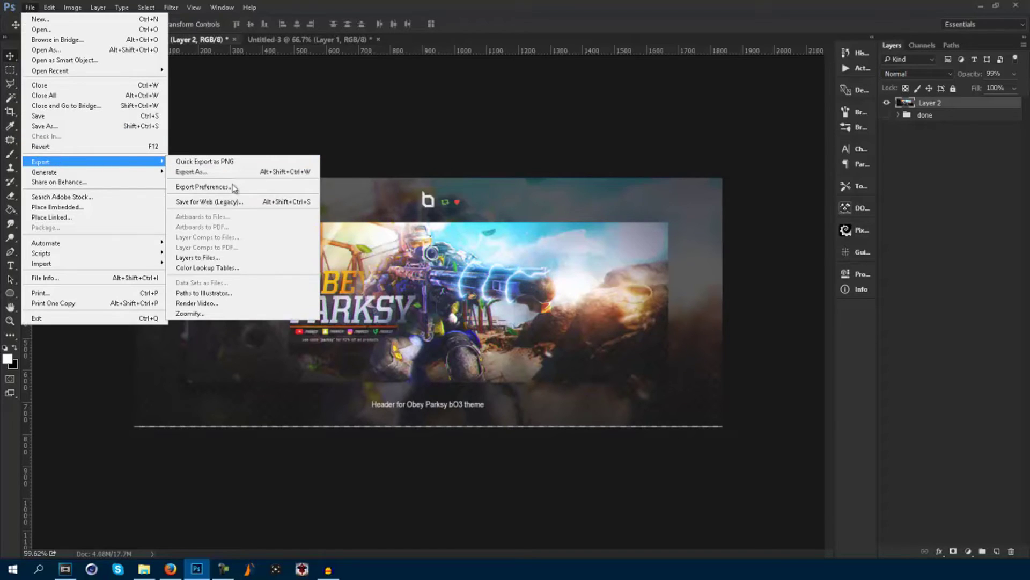
left_click(226, 200)
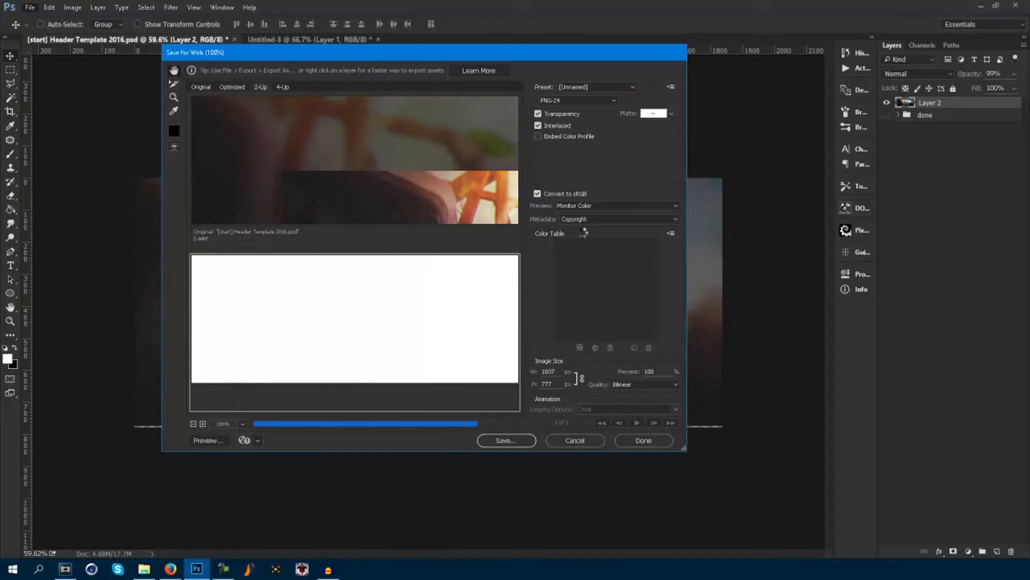
left_click_drag(608, 61, 751, 73)
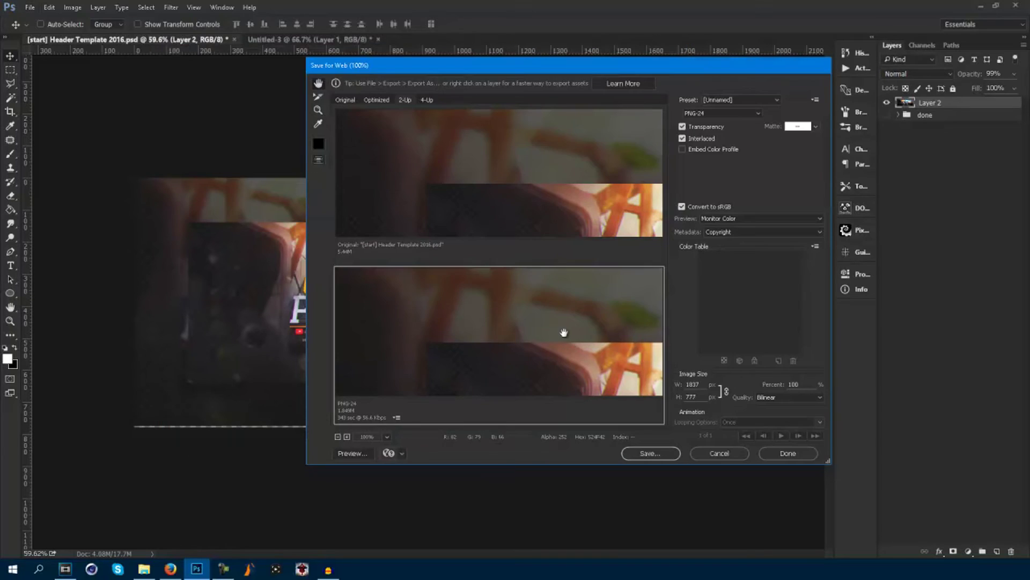
left_click_drag(534, 68, 491, 70)
Review the resampling quality options for the export, keeping Bilinear.
left_click(750, 398)
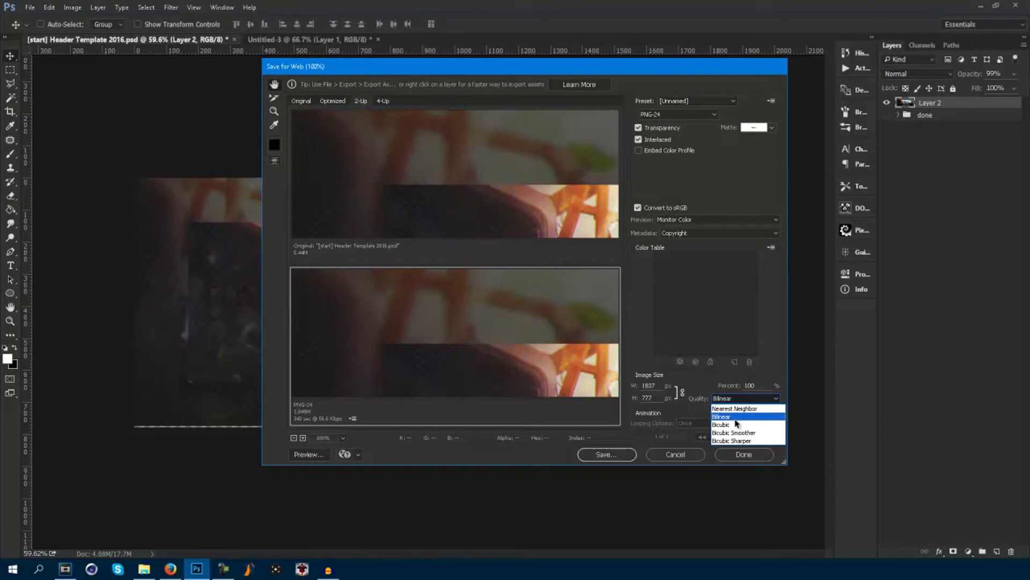
left_click(745, 400)
left_click(744, 400)
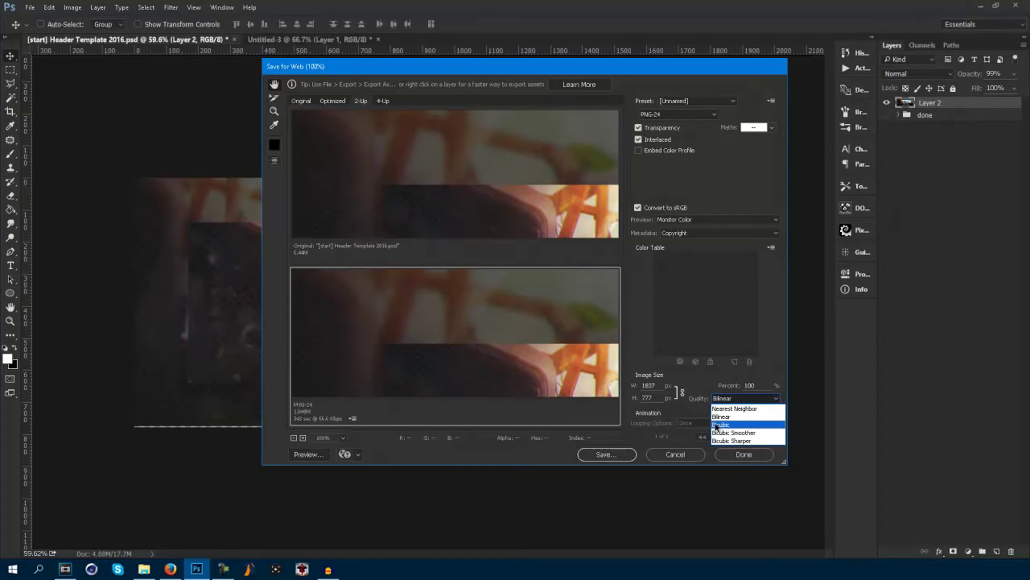
left_click(691, 415)
left_click(735, 398)
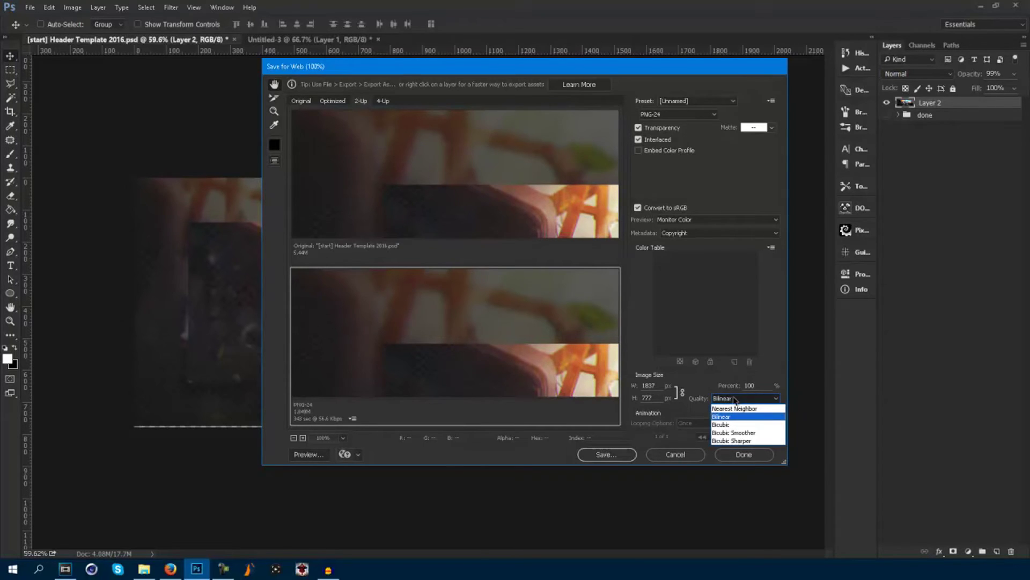
left_click(735, 400)
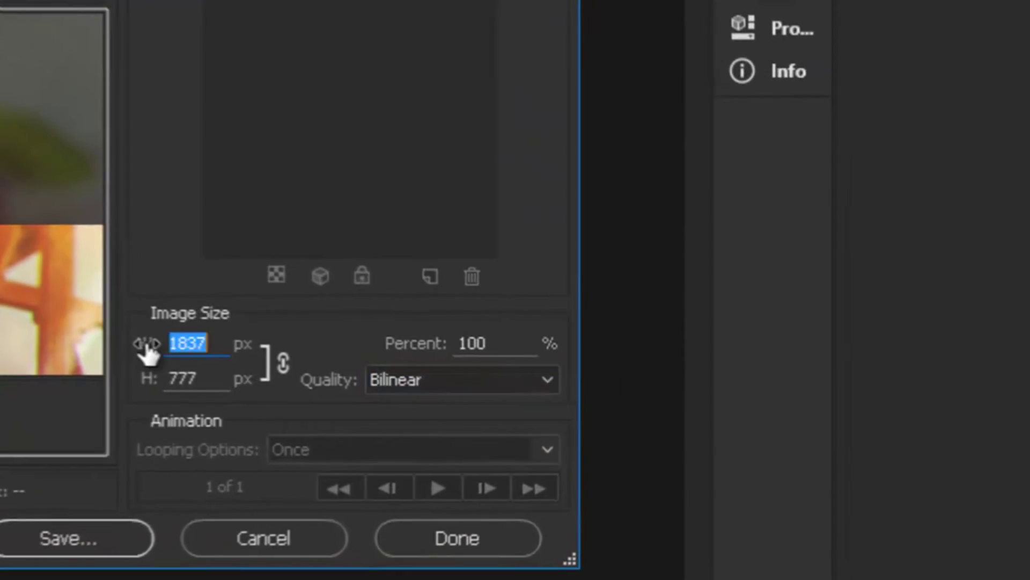
Scale the export up to 2325 px wide and save the PNG-24 image as test in the Pictures folder.
left_click_drag(634, 388, 637, 388)
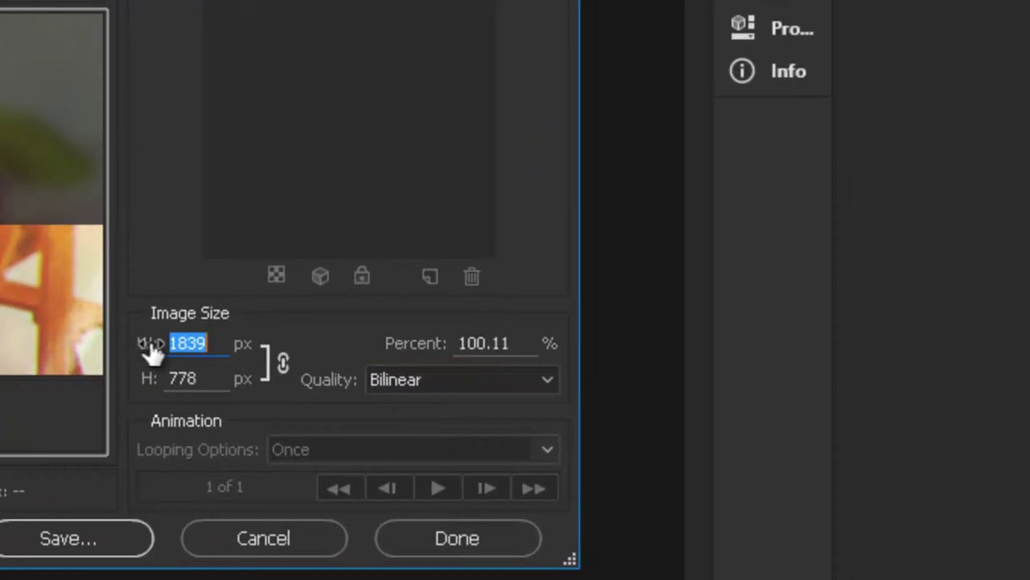
left_click_drag(151, 350, 890, 280)
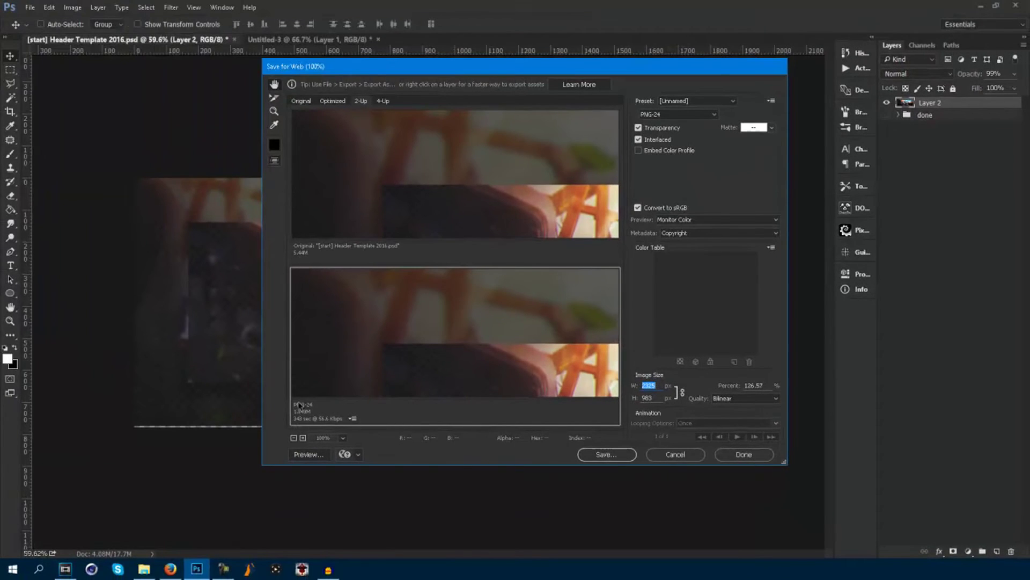
left_click(619, 456)
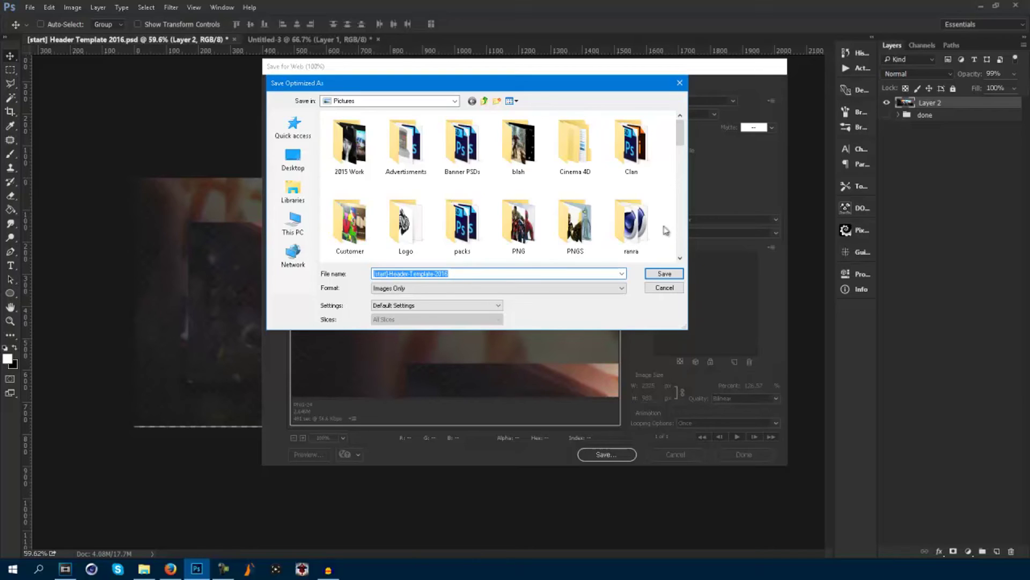
type("te")
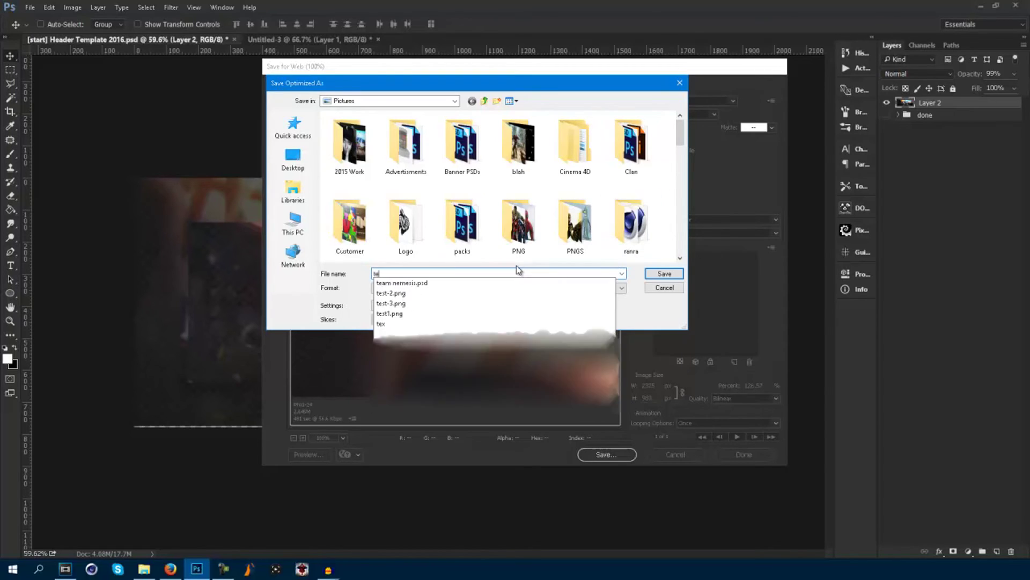
type("st")
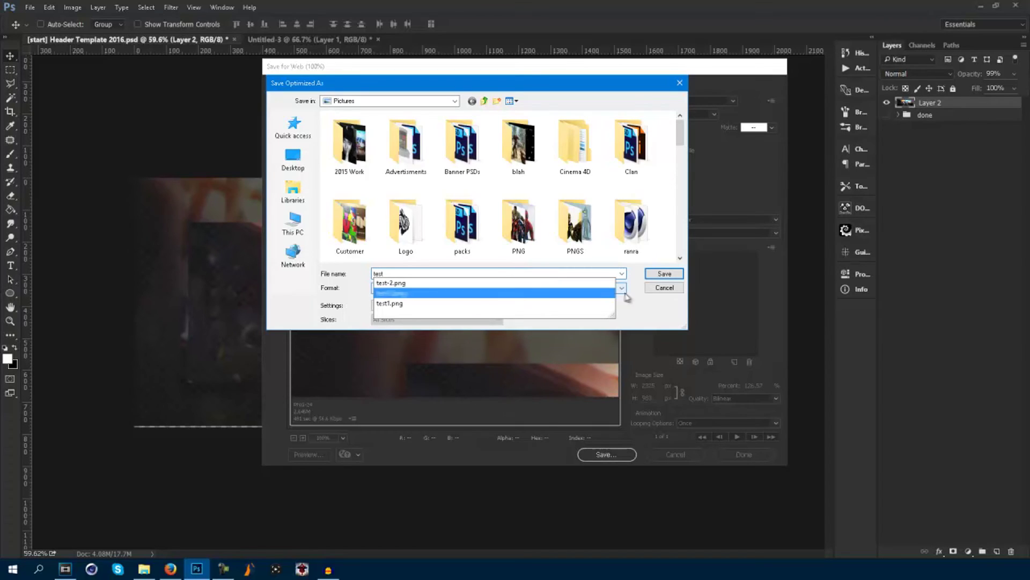
left_click(664, 274)
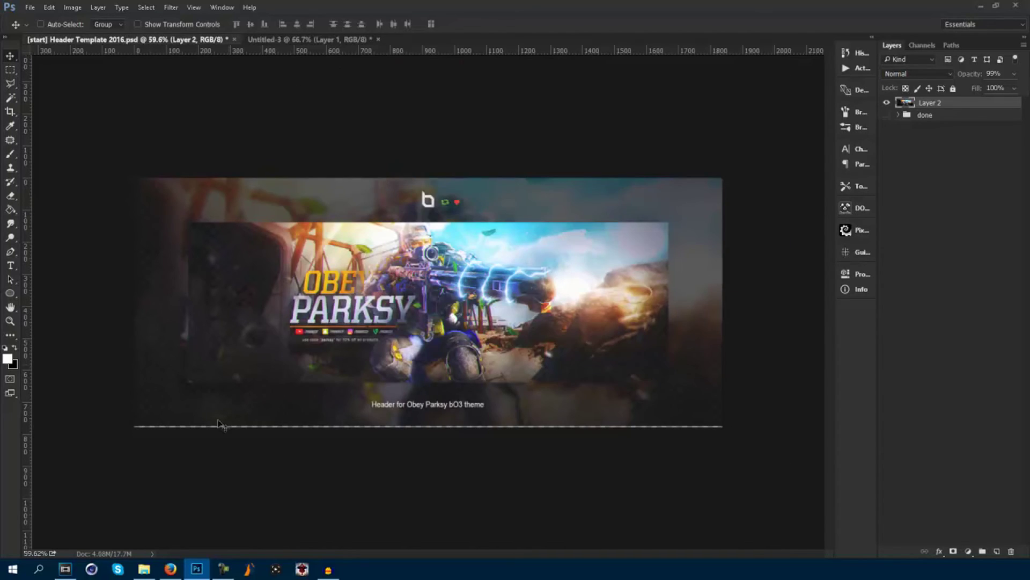
Raise Layer 2's opacity to 100% and inspect the header image at that setting.
scroll(430, 380, "up", 1)
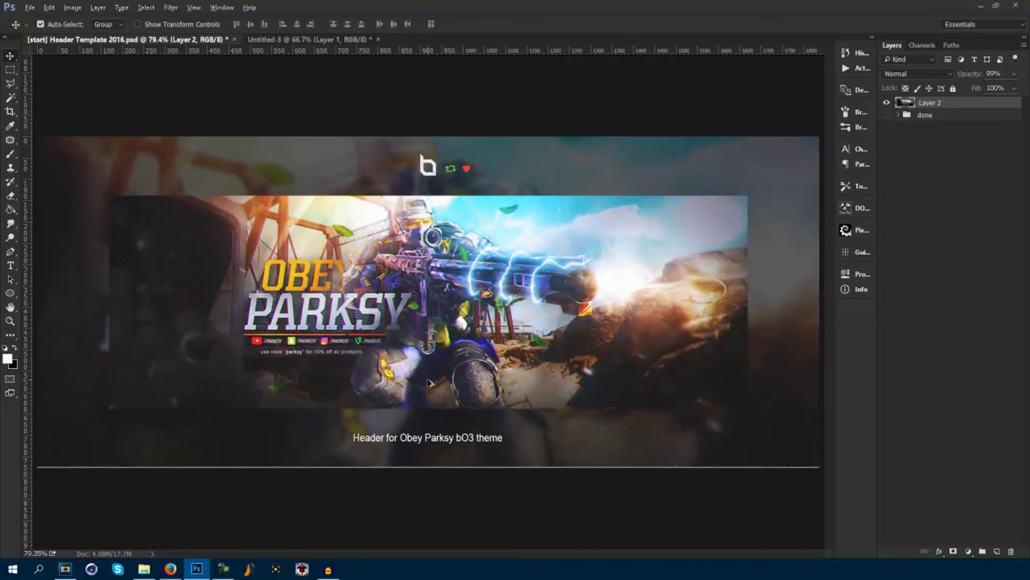
scroll(430, 379, "down", 1)
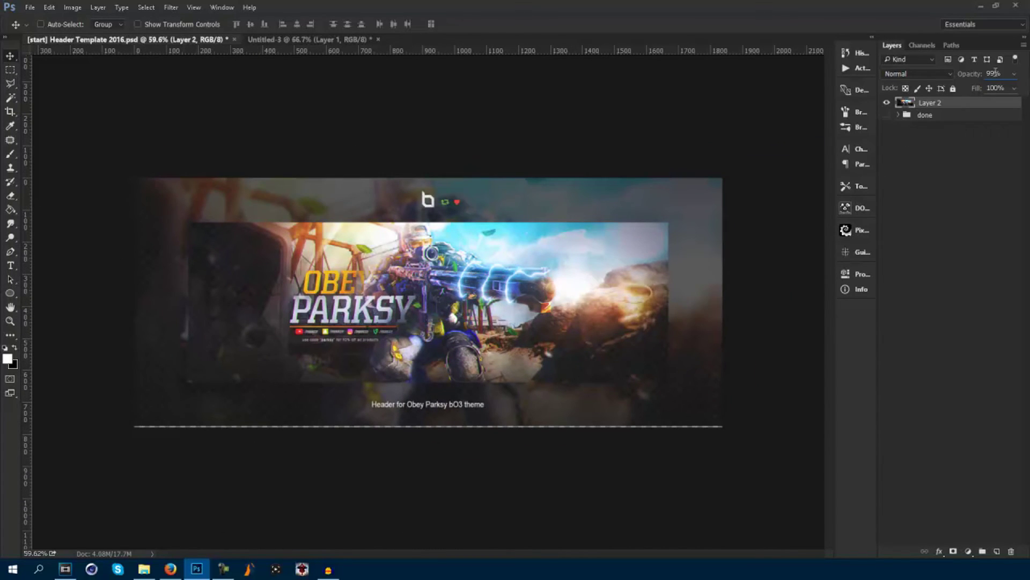
key("Up")
key("Down")
key("Up")
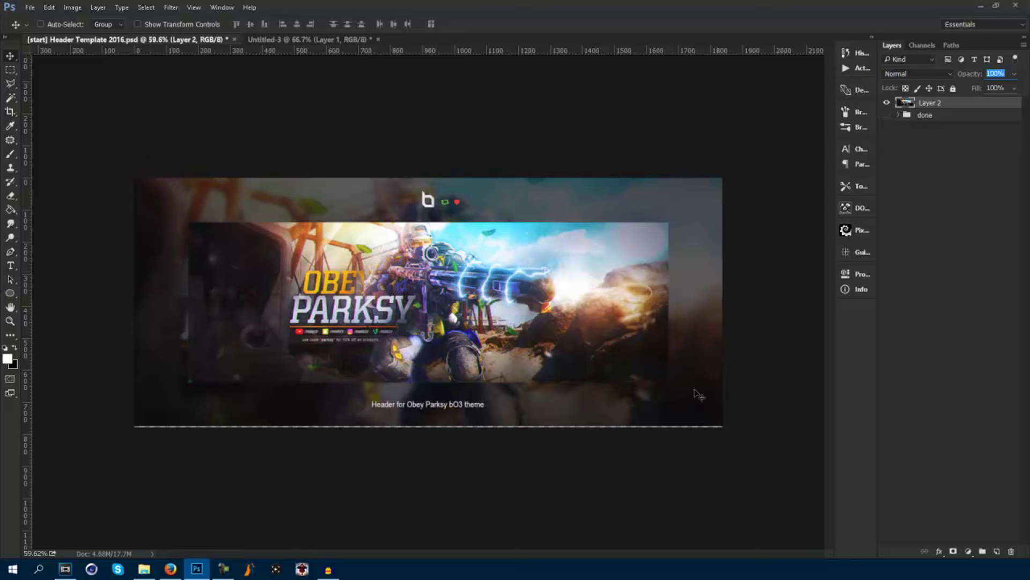
key("space")
scroll(480, 296, "up", 3)
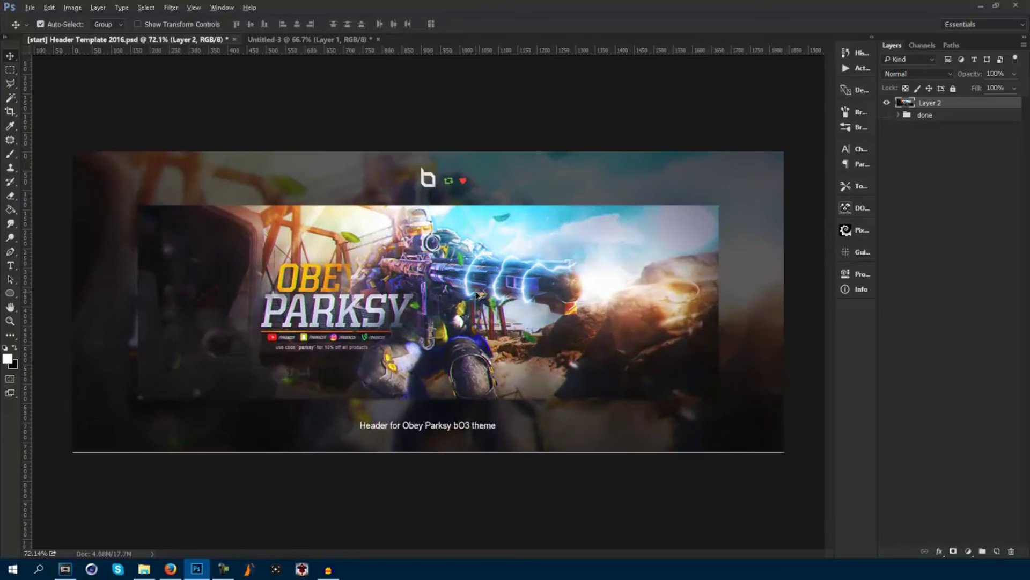
scroll(480, 296, "down", 3)
scroll(999, 72, "down", 1)
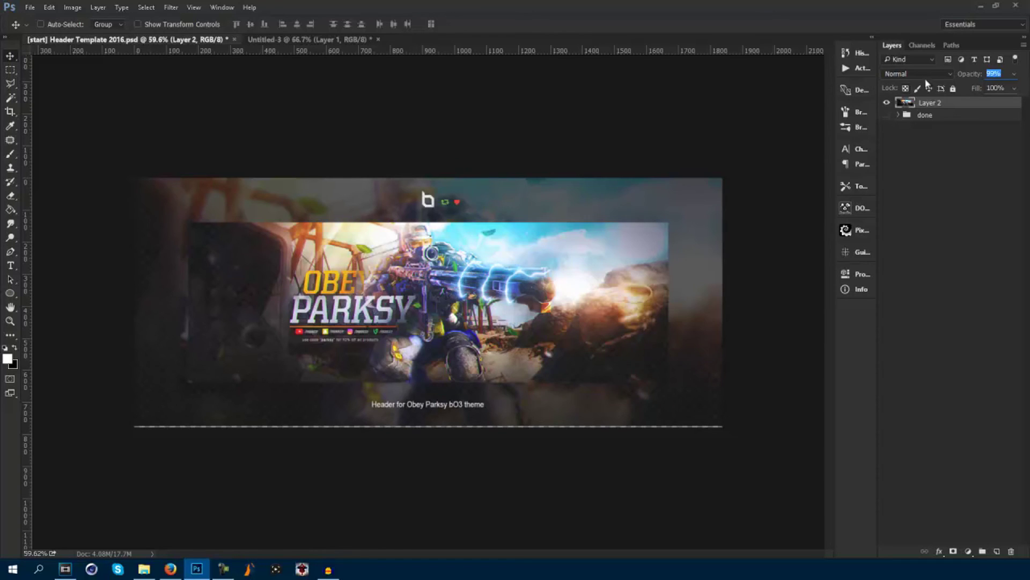
Compare Layer 2 at 100% and 99% opacity, ending on 99%, and inspect the header image.
key("Up")
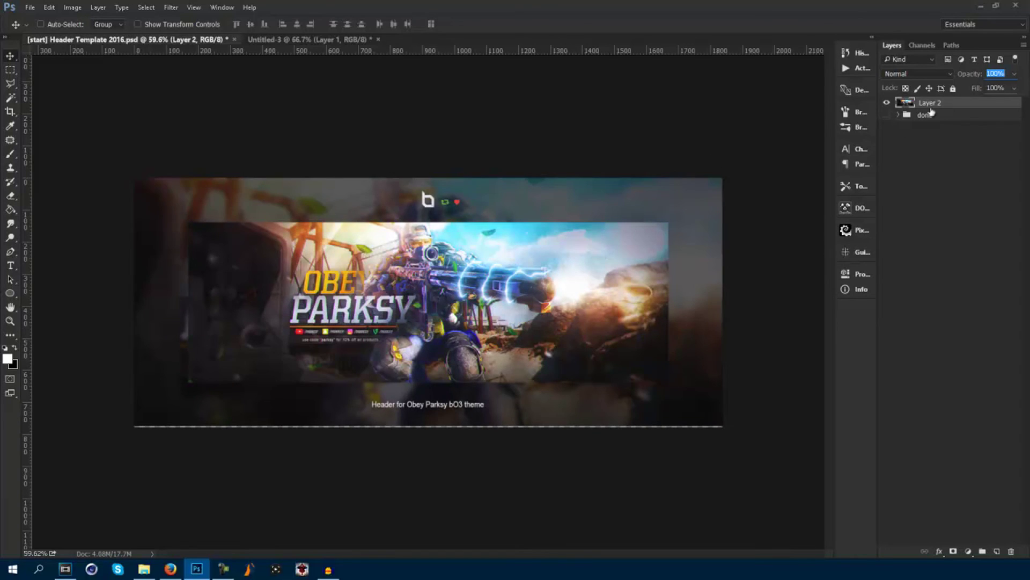
key("Down")
key("Return")
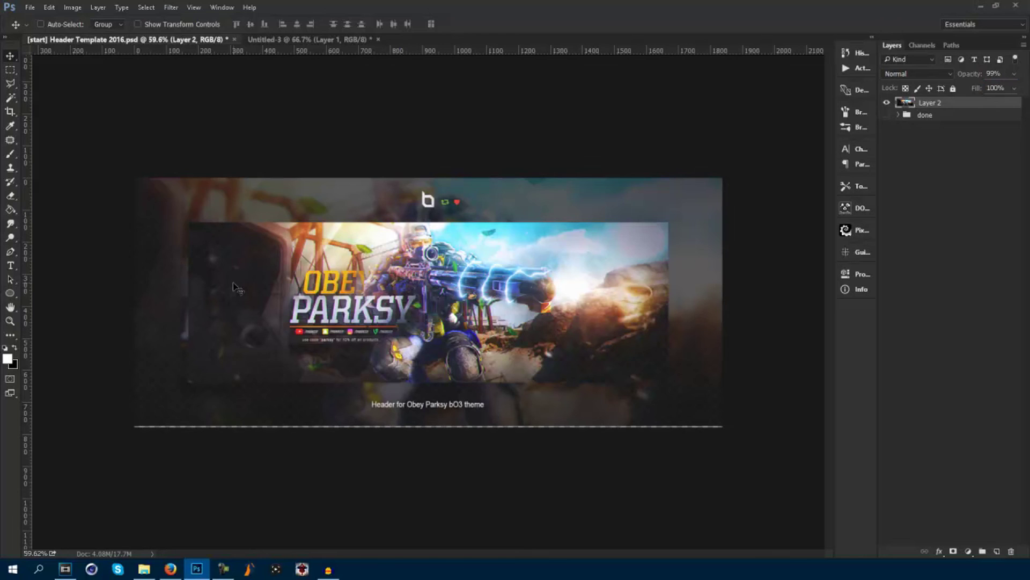
scroll(406, 293, "up", 1)
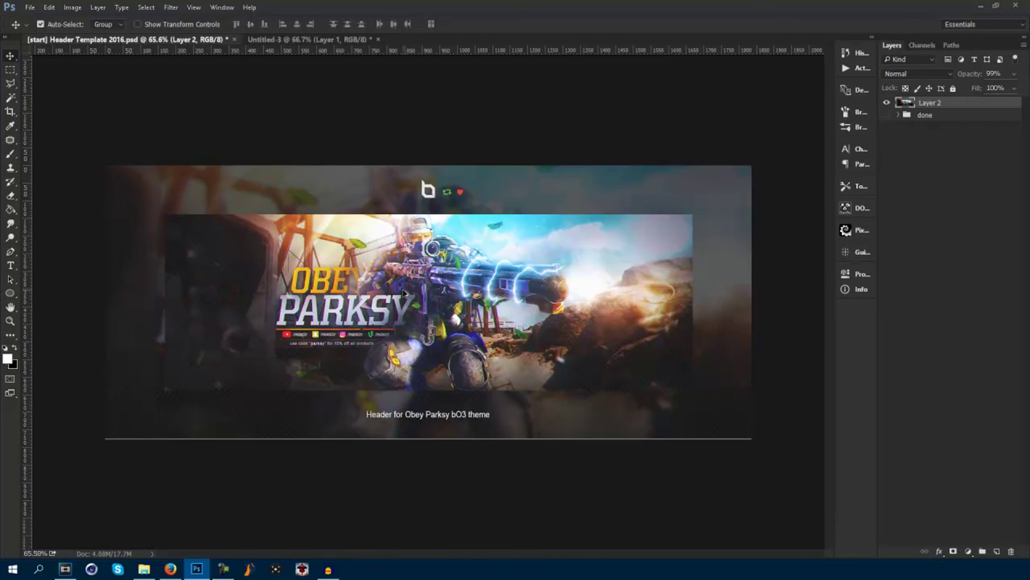
scroll(367, 296, "down", 1)
scroll(367, 295, "up", 1)
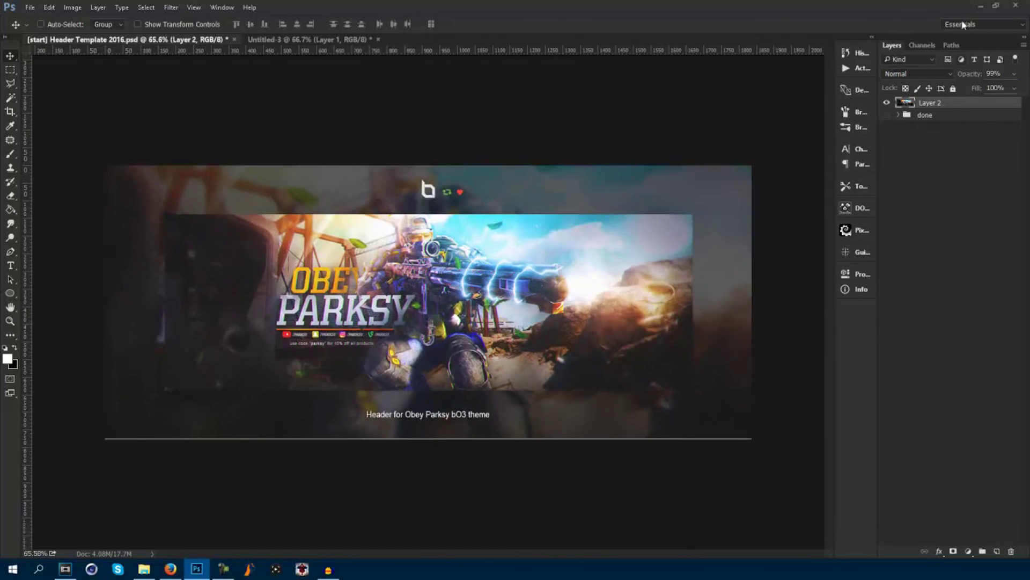